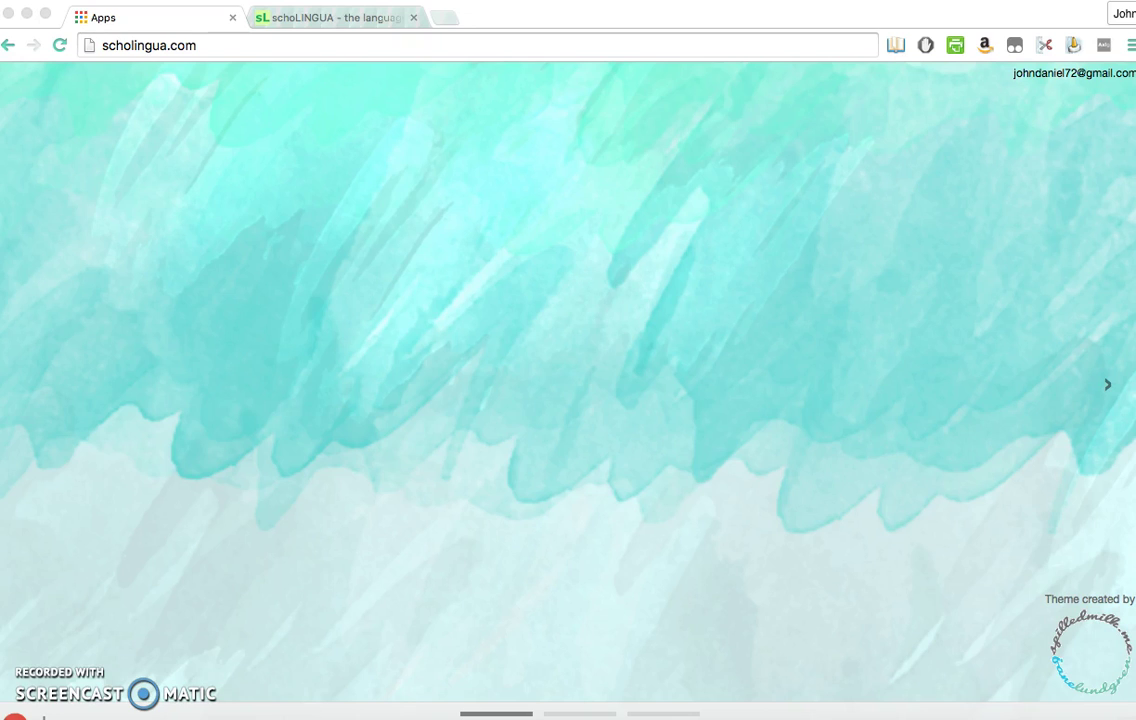
# Step: Open the French conjugation trainer on schoLINGUA and add the verbs quitter and avoir to the practice selection
pyautogui.hotkey('ctrl', 'Tab')
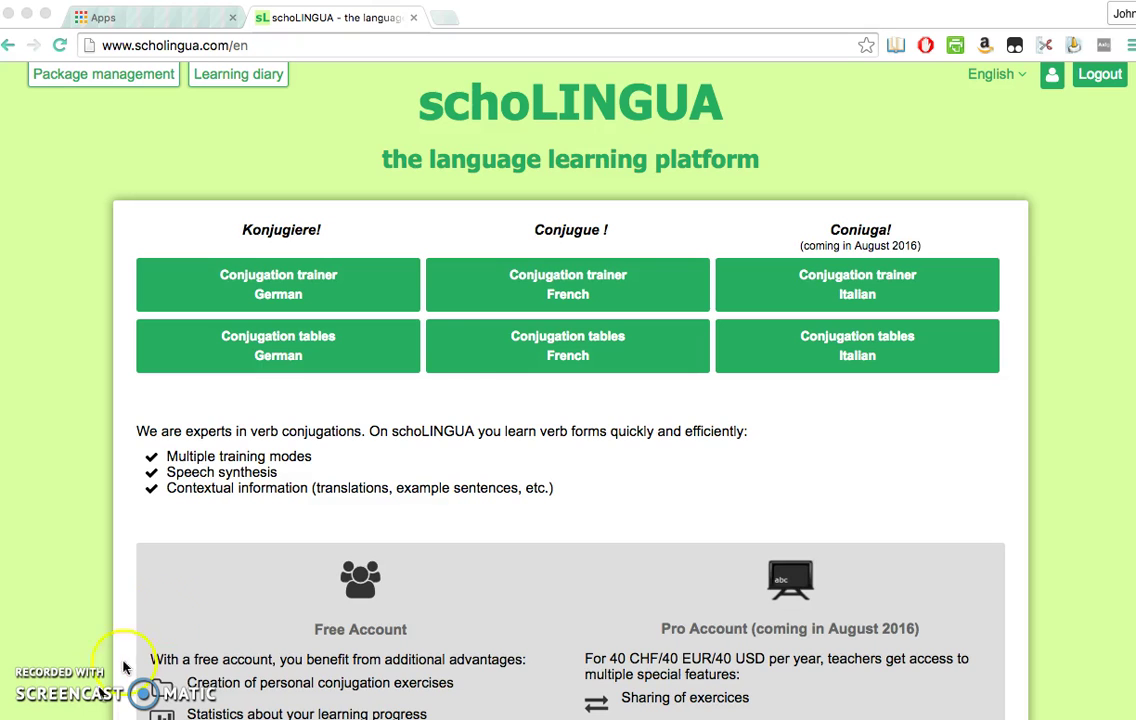
pyautogui.click(559, 282)
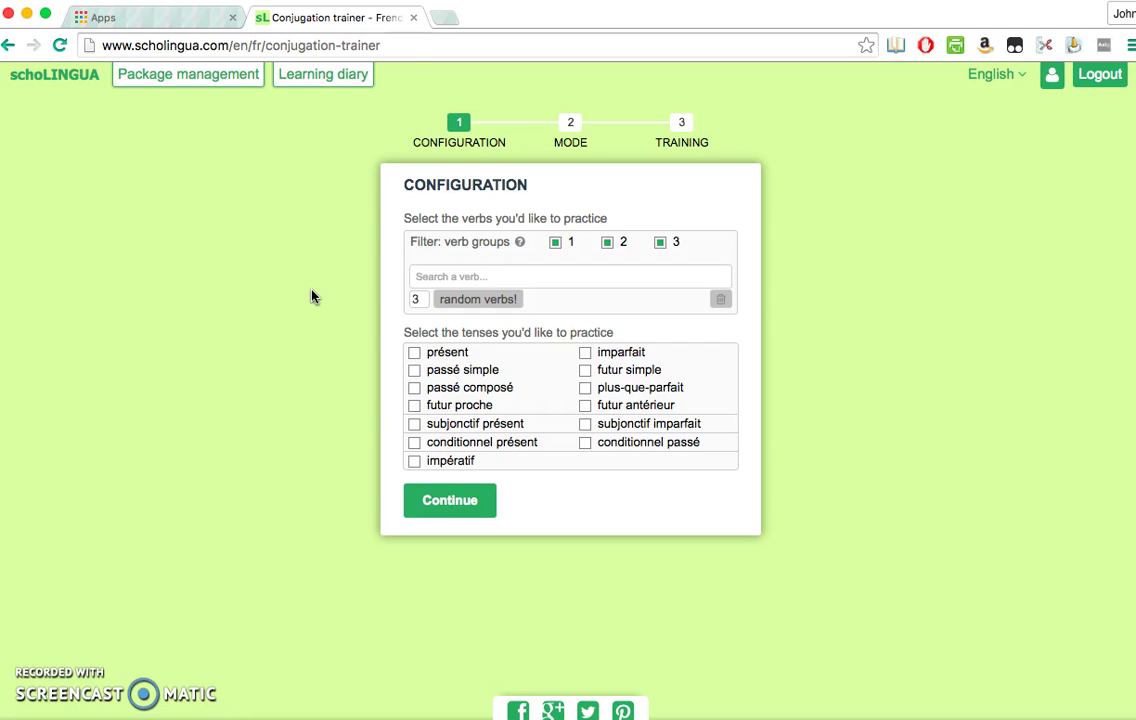
pyautogui.write('quitter')
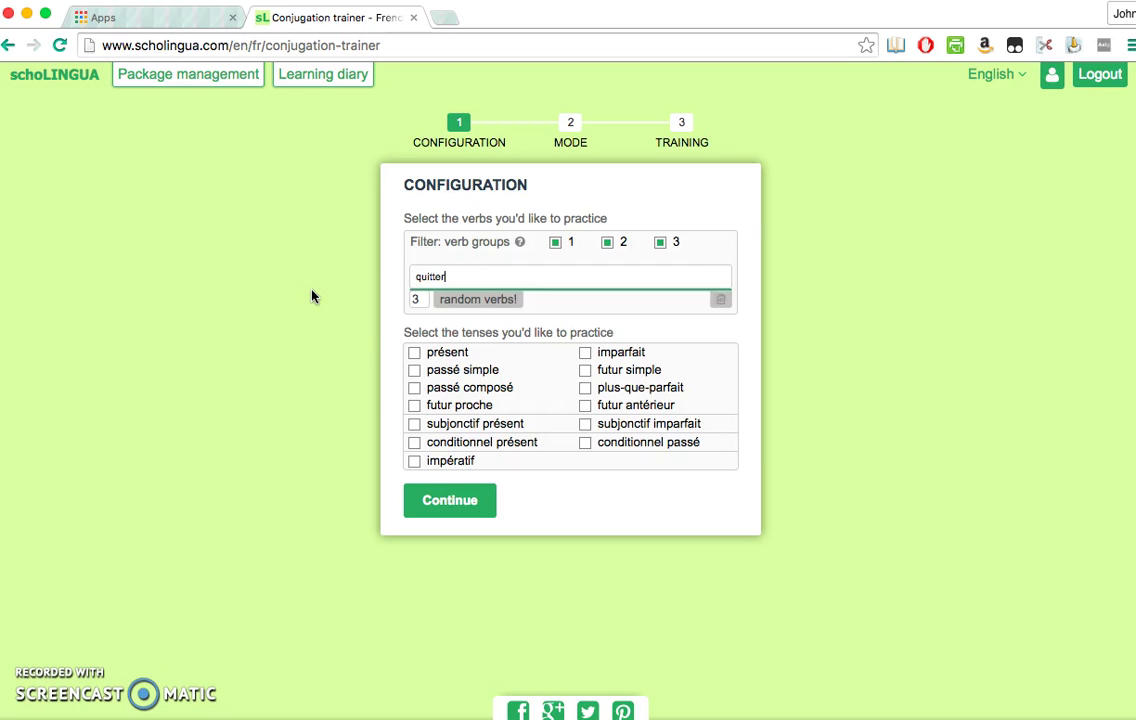
pyautogui.click(441, 296)
pyautogui.write('avoir')
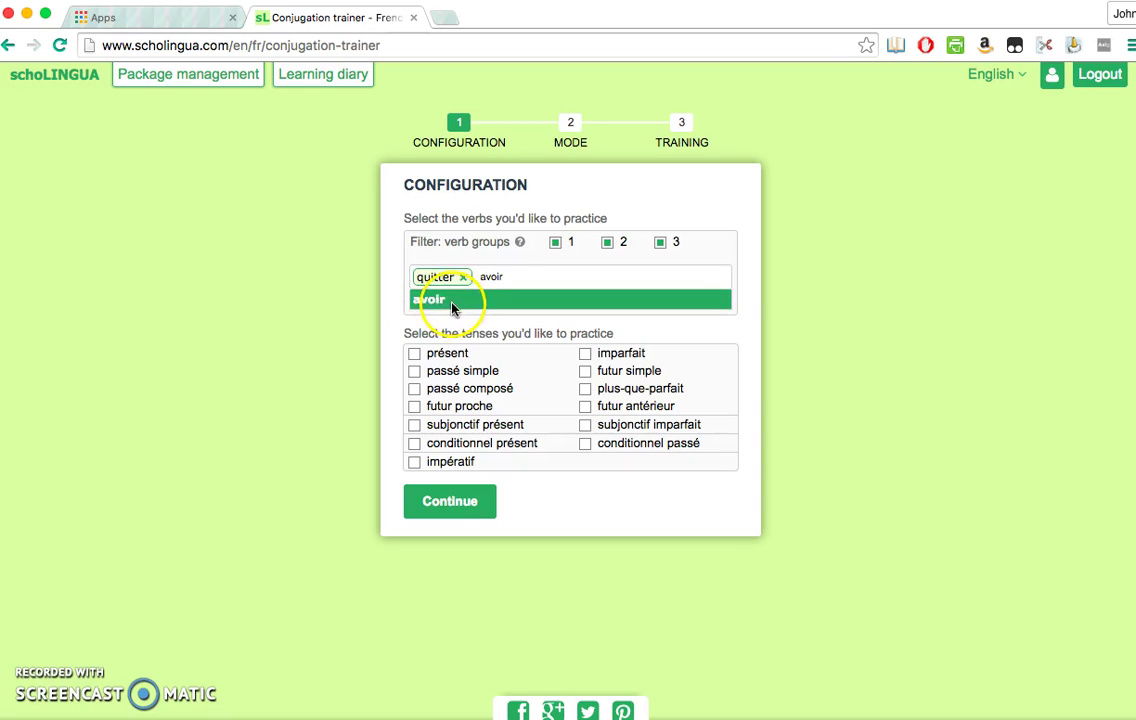
pyautogui.click(441, 300)
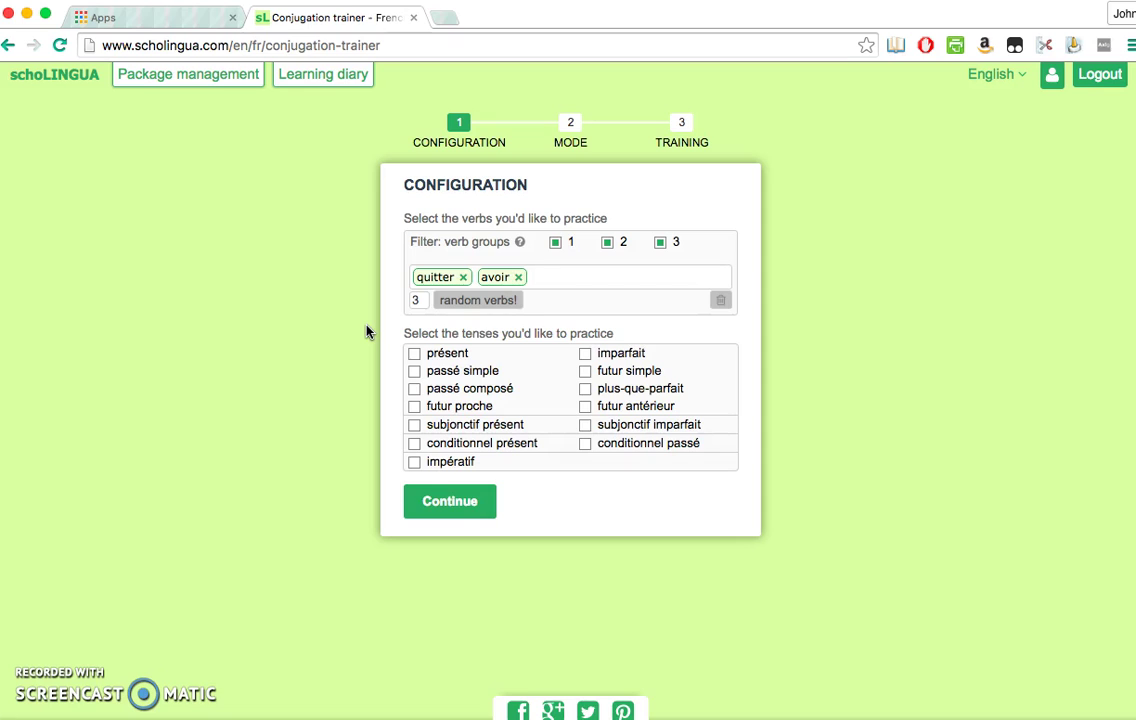
# Step: Select the tenses plus-que-parfait and conditionnel passé for practice and continue to the training mode choice
pyautogui.click(521, 340)
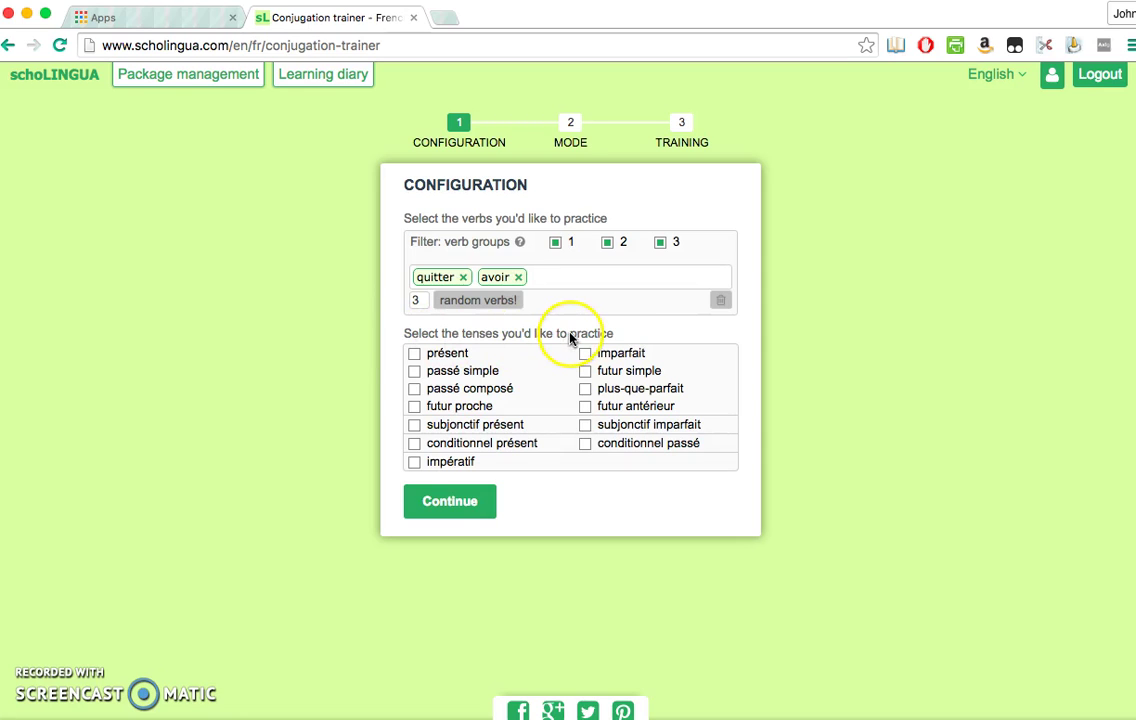
pyautogui.click(585, 390)
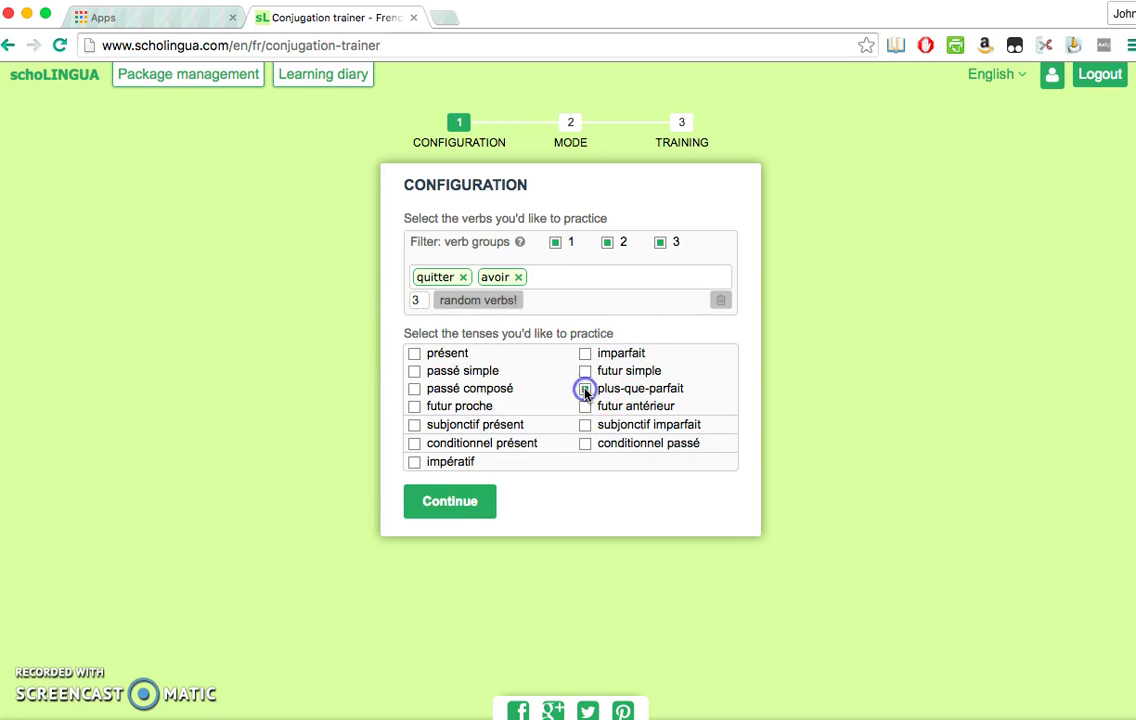
pyautogui.click(585, 443)
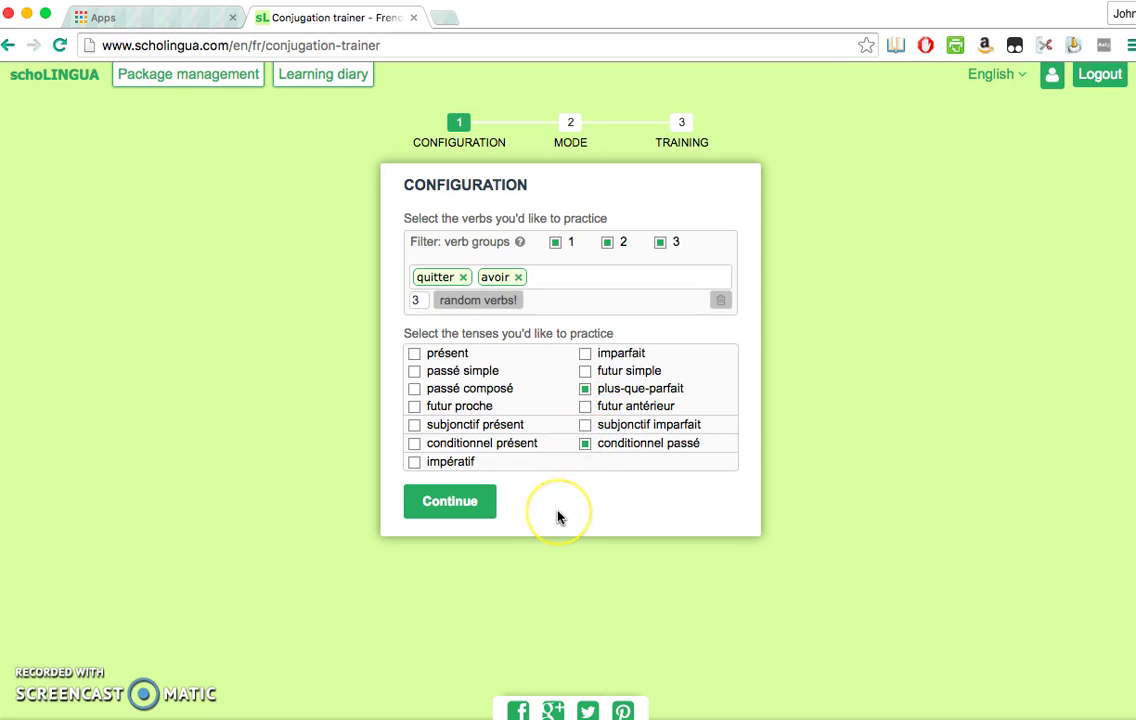
pyautogui.click(467, 502)
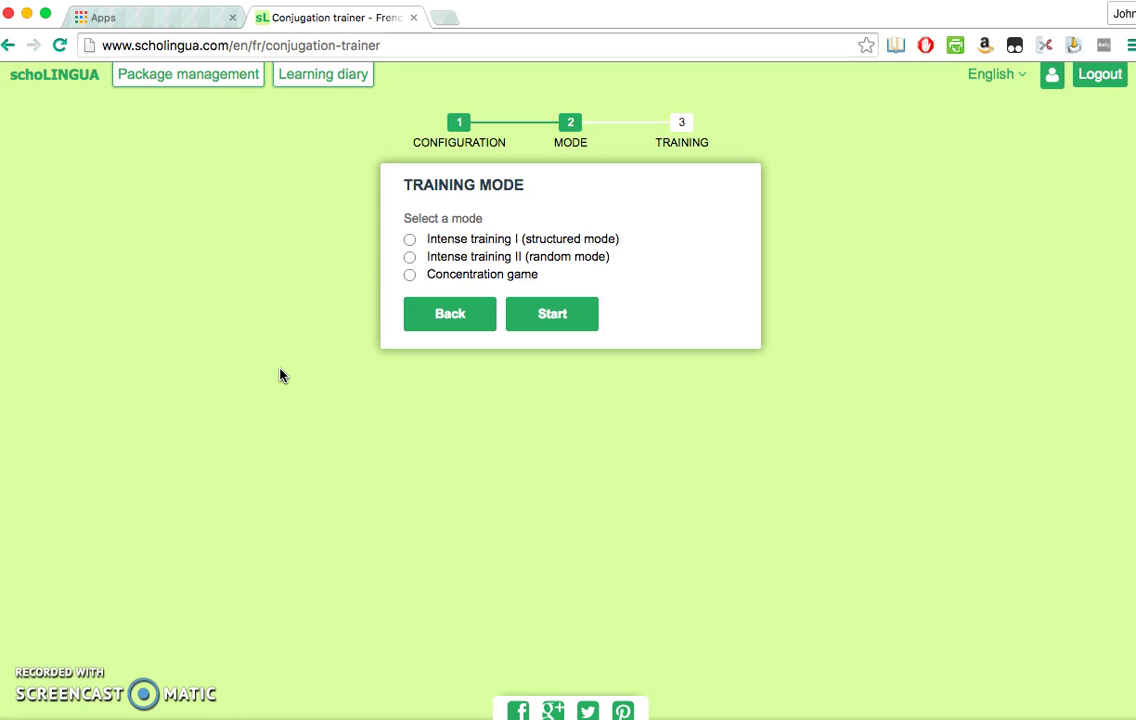
# Step: Start Intense training II (random mode) and play the pronunciation of avoir
pyautogui.click(410, 257)
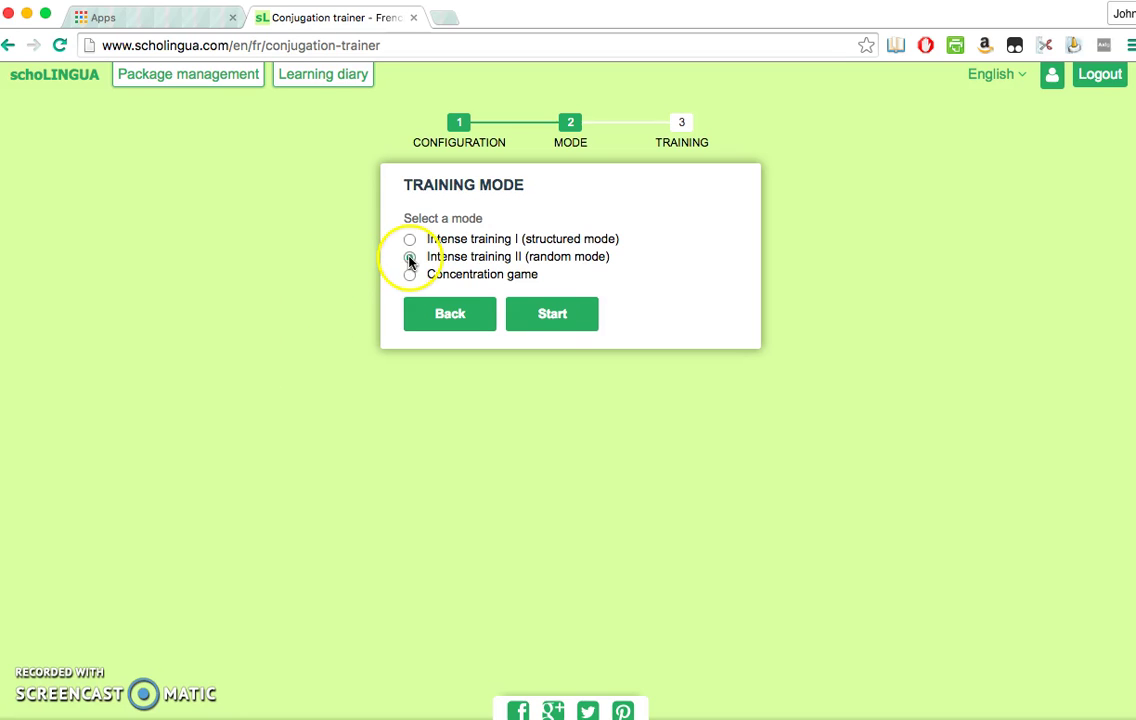
pyautogui.click(558, 310)
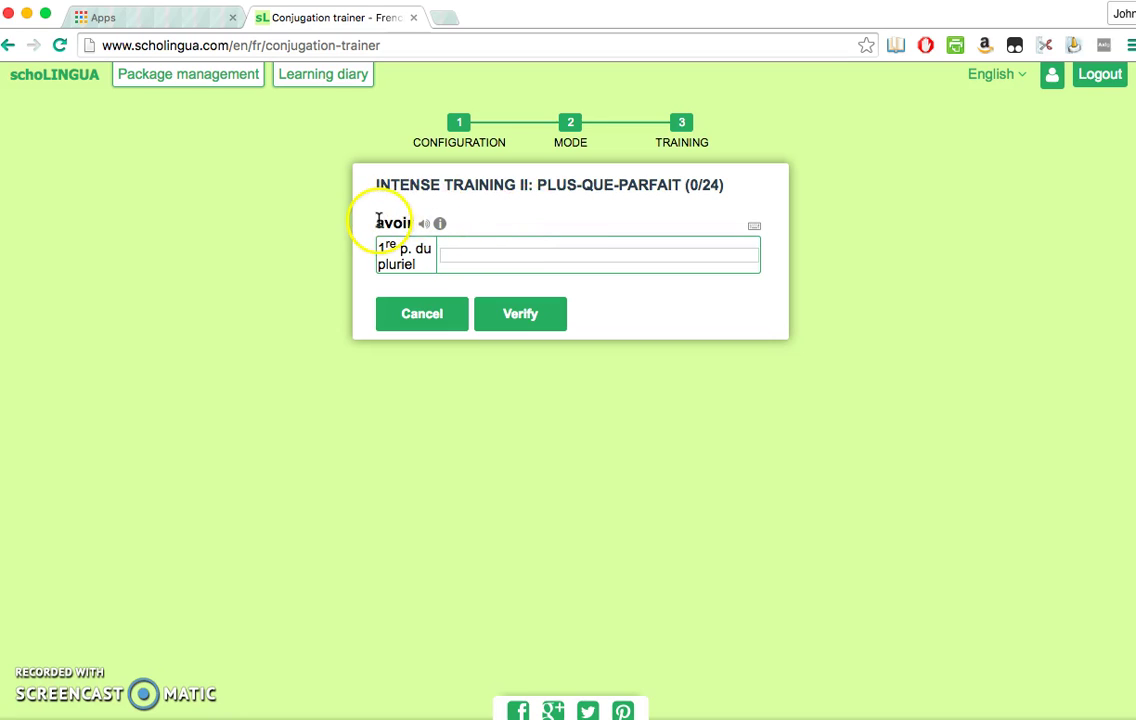
pyautogui.click(422, 225)
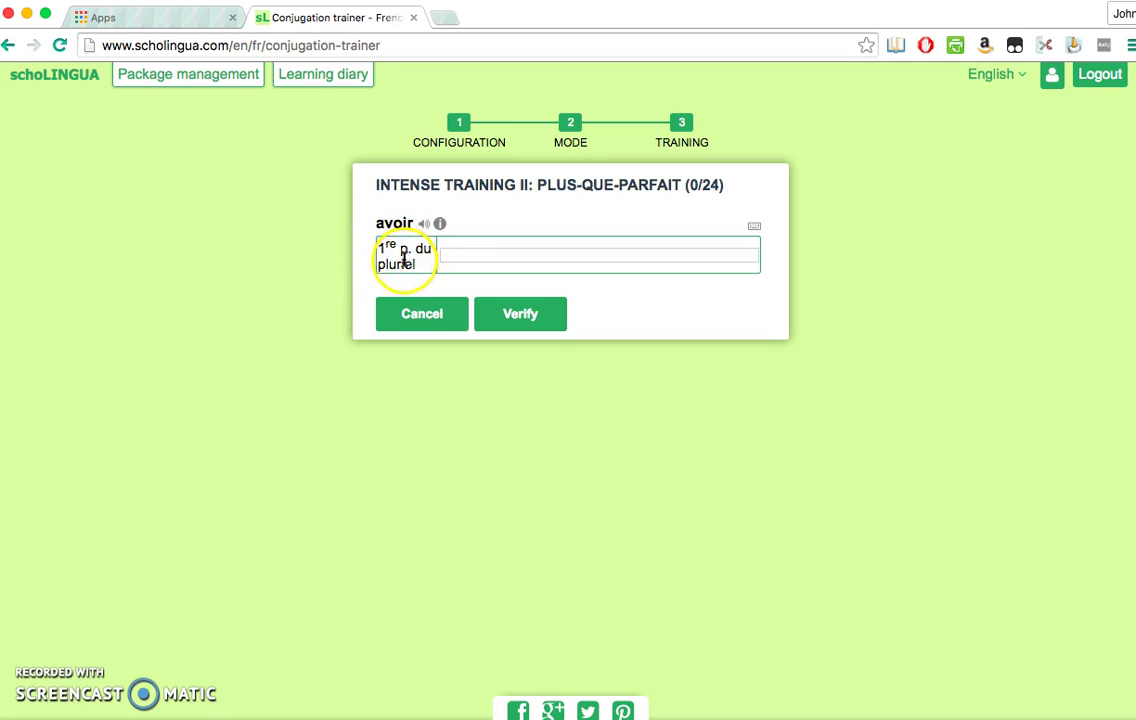
# Step: Answer the first person plural plus-que-parfait of avoir with "avions eu", verify it and continue to the next exercise
pyautogui.click(446, 257)
pyautogui.write('avions eu')
pyautogui.click(515, 314)
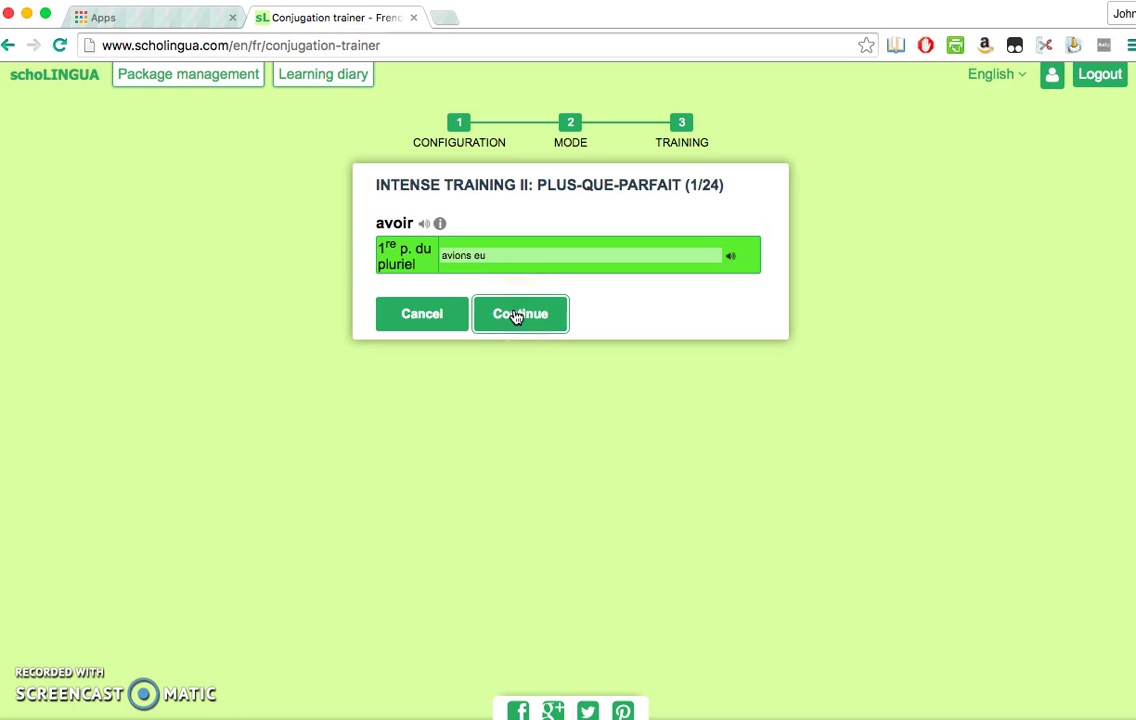
pyautogui.click(515, 315)
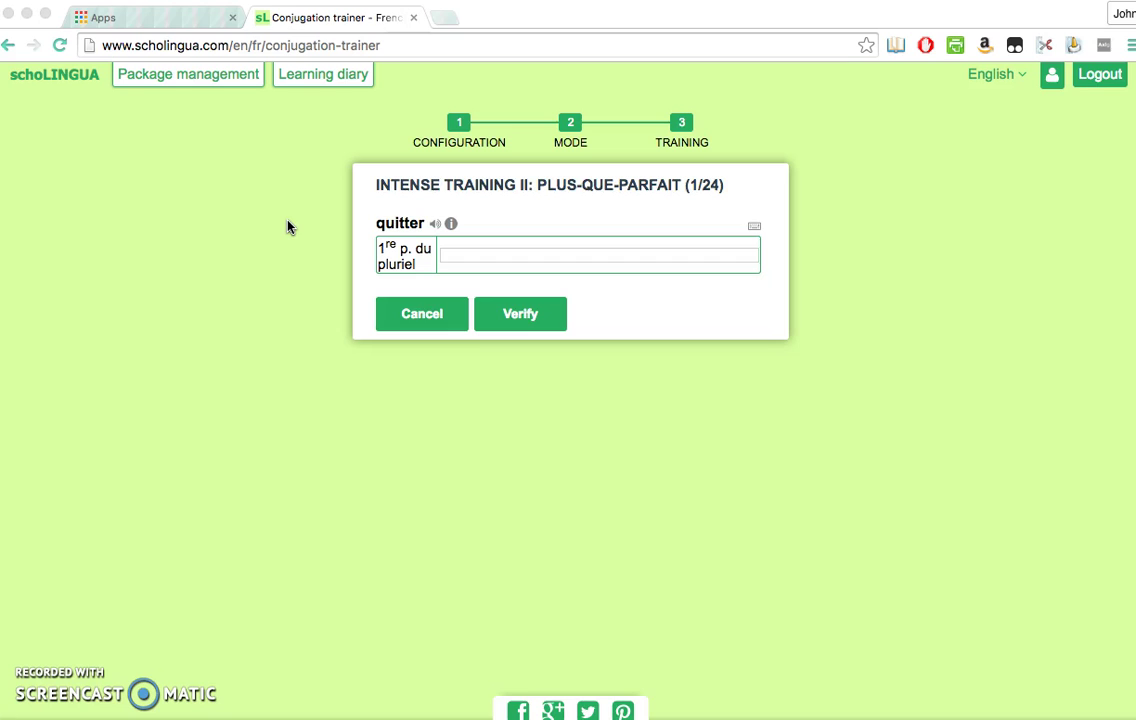
# Step: Answer the first person plural plus-que-parfait of quitter with "avions quitté", taking é from the virtual keyboard, and verify it
pyautogui.click(462, 255)
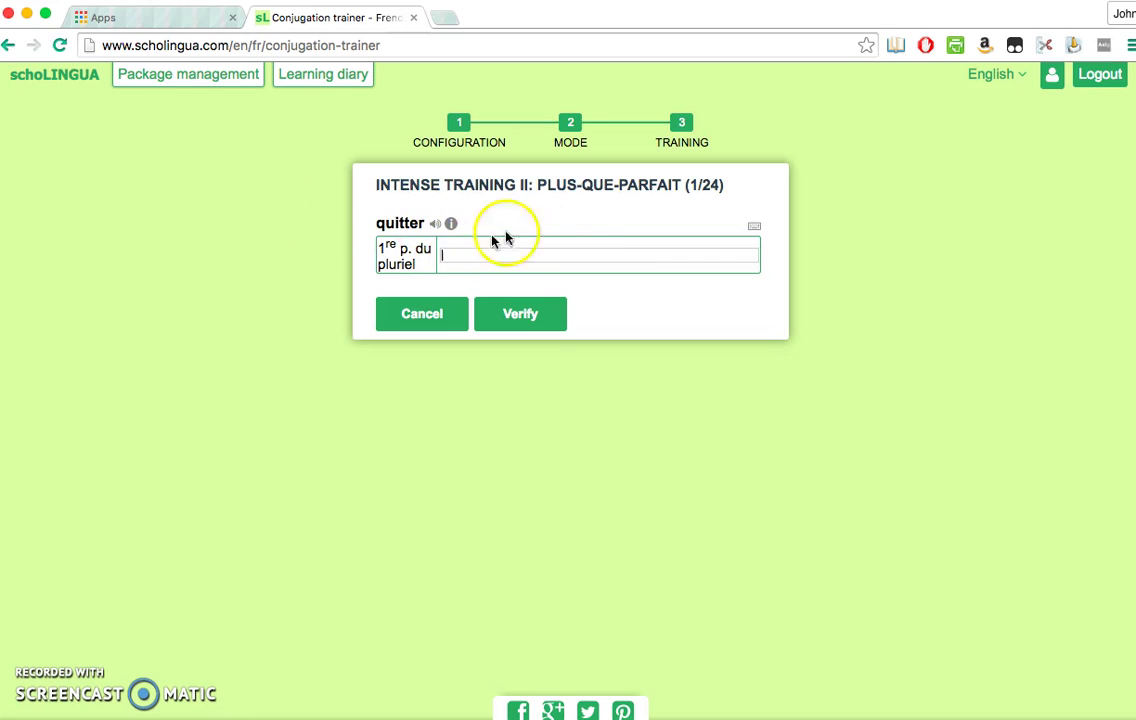
pyautogui.write('avio')
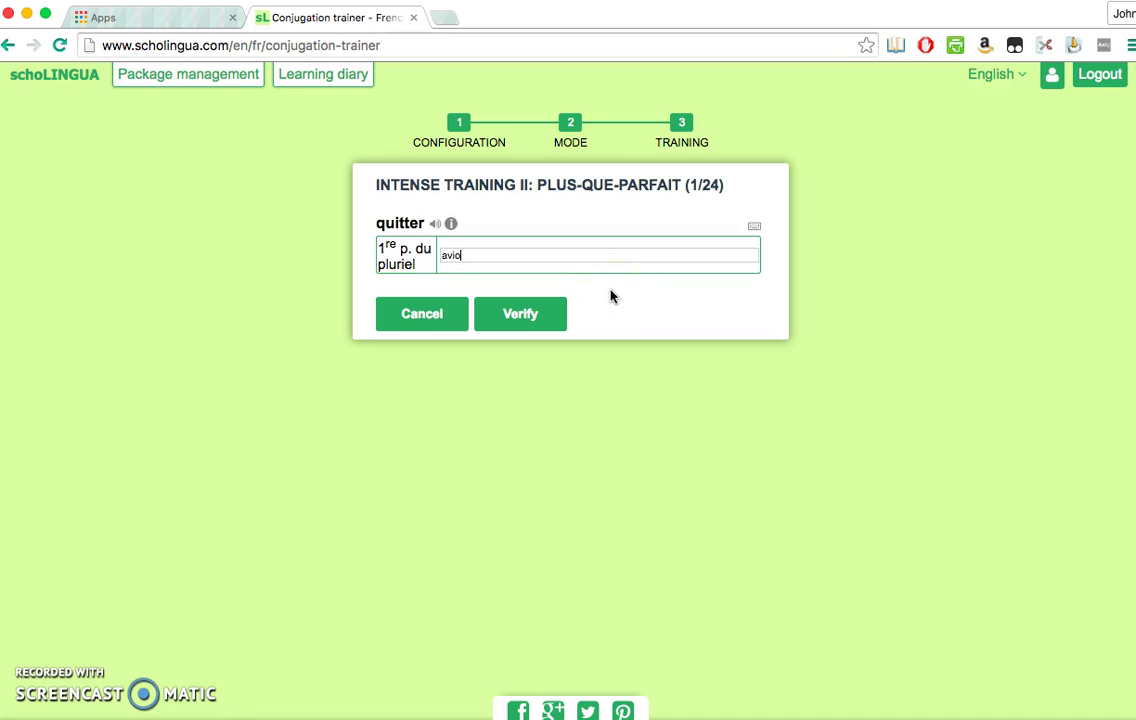
pyautogui.write('ns quitt')
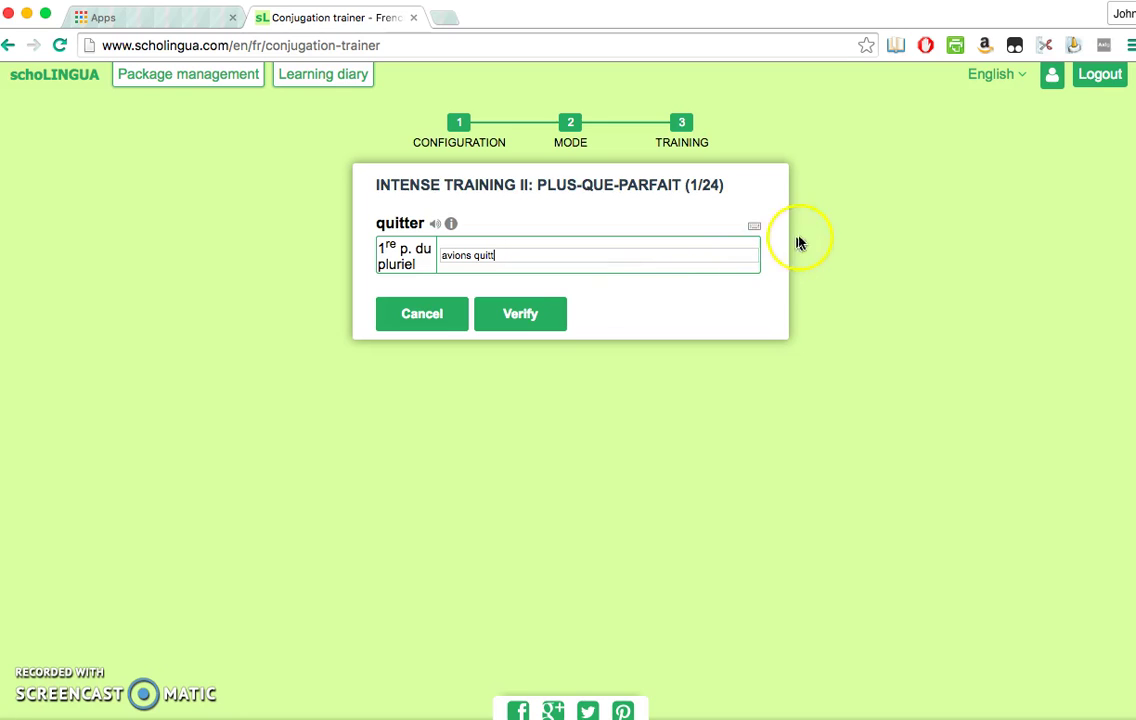
pyautogui.click(756, 229)
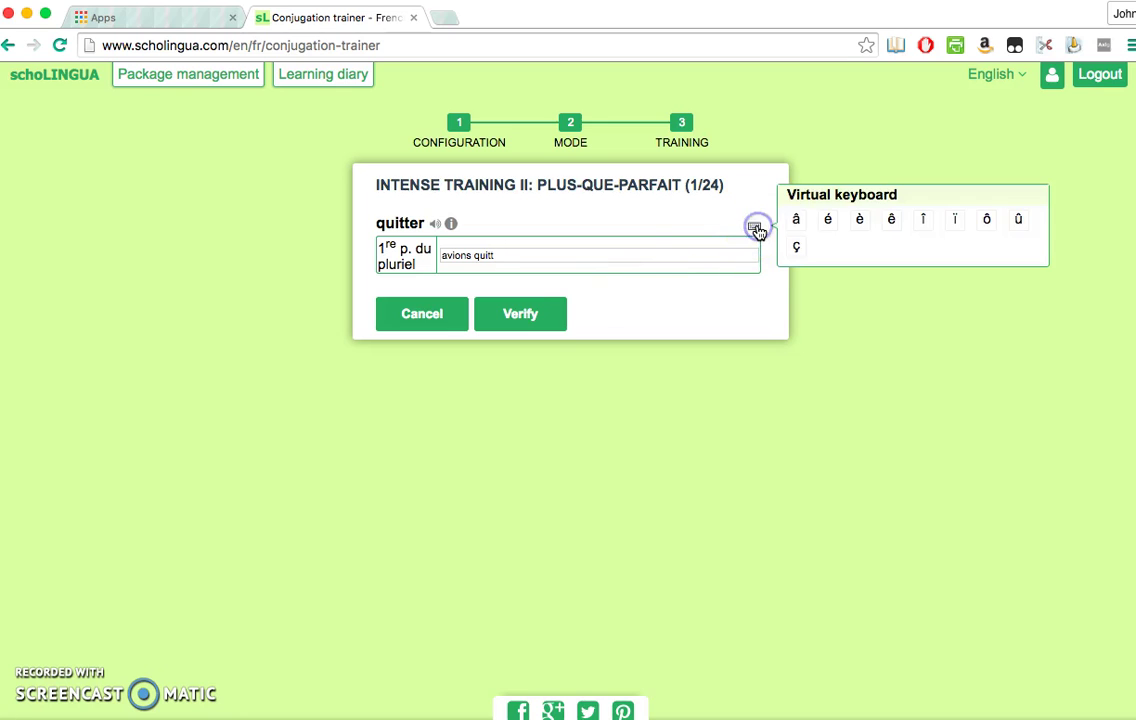
pyautogui.click(829, 222)
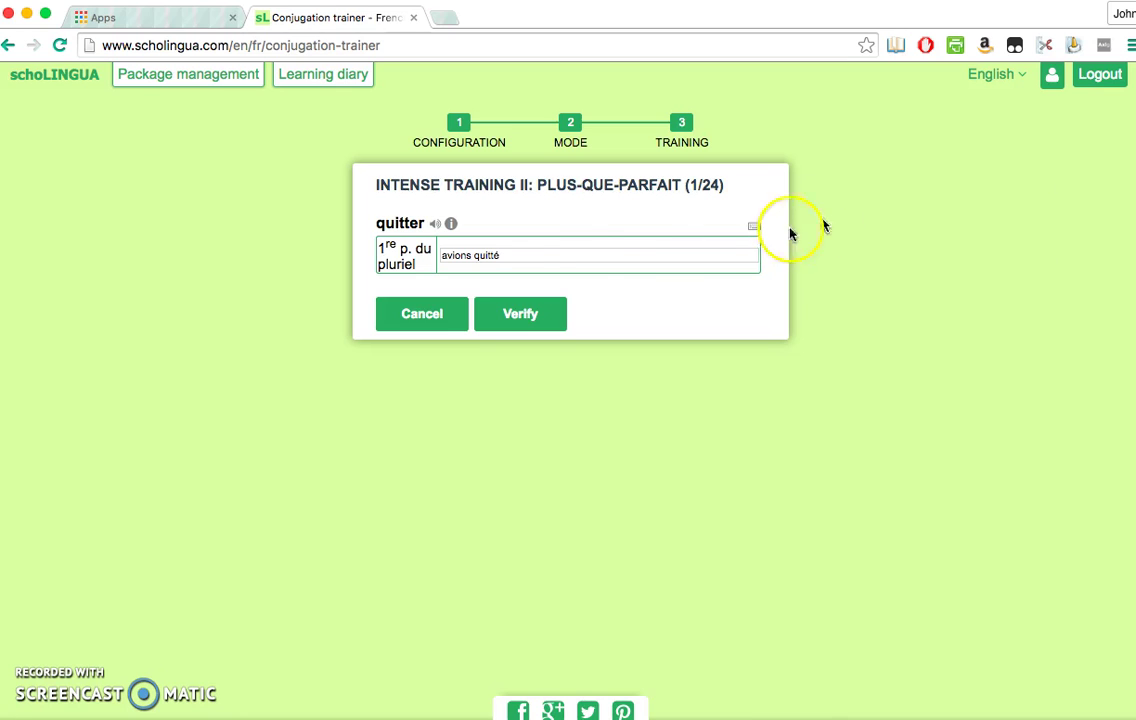
pyautogui.click(525, 314)
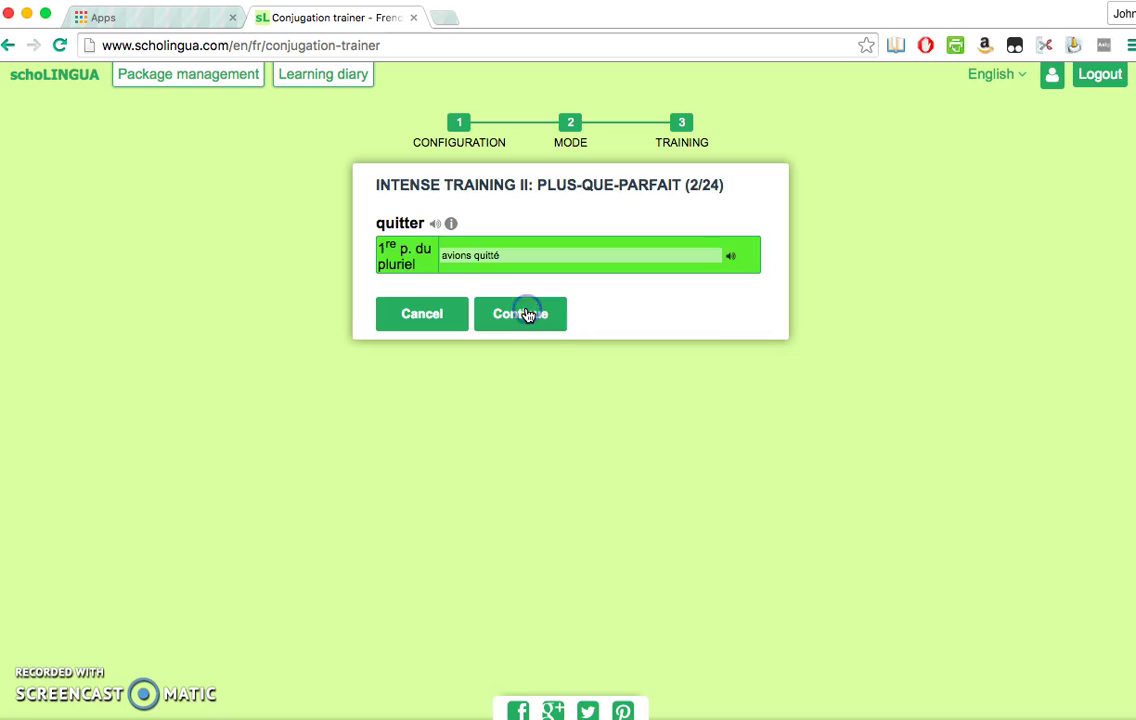
pyautogui.click(664, 280)
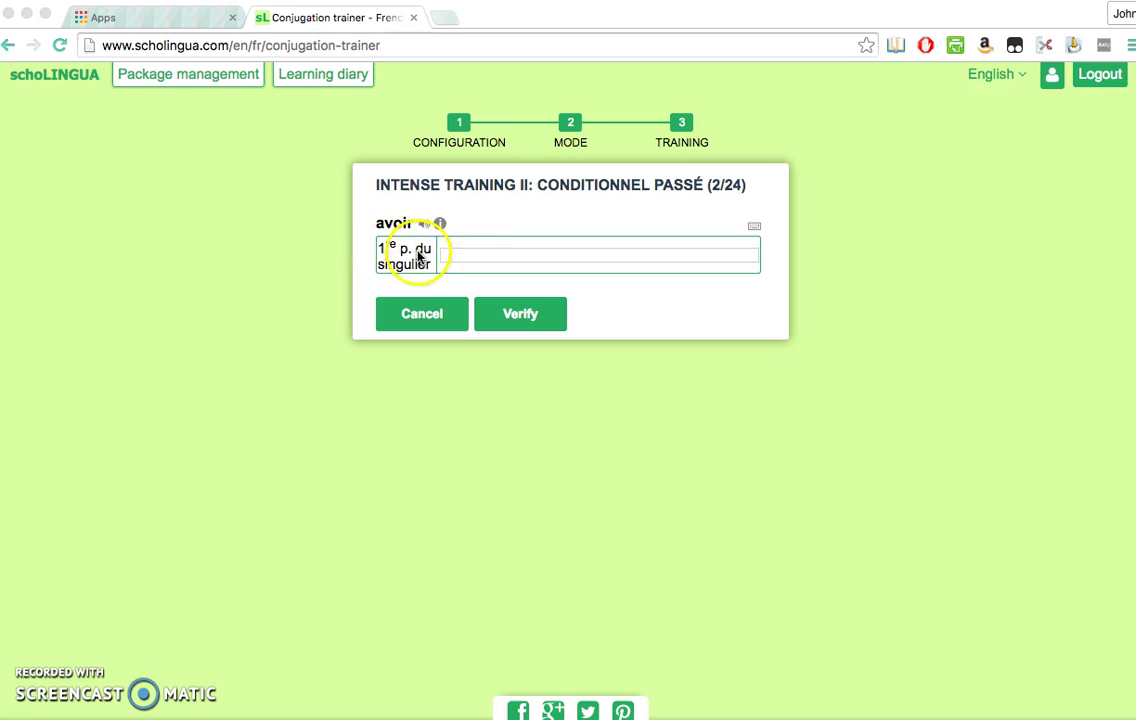
# Step: Submit "aurais avu" as the first person singular conditionnel passé of avoir, play the correct form's pronunciation and continue
pyautogui.click(465, 253)
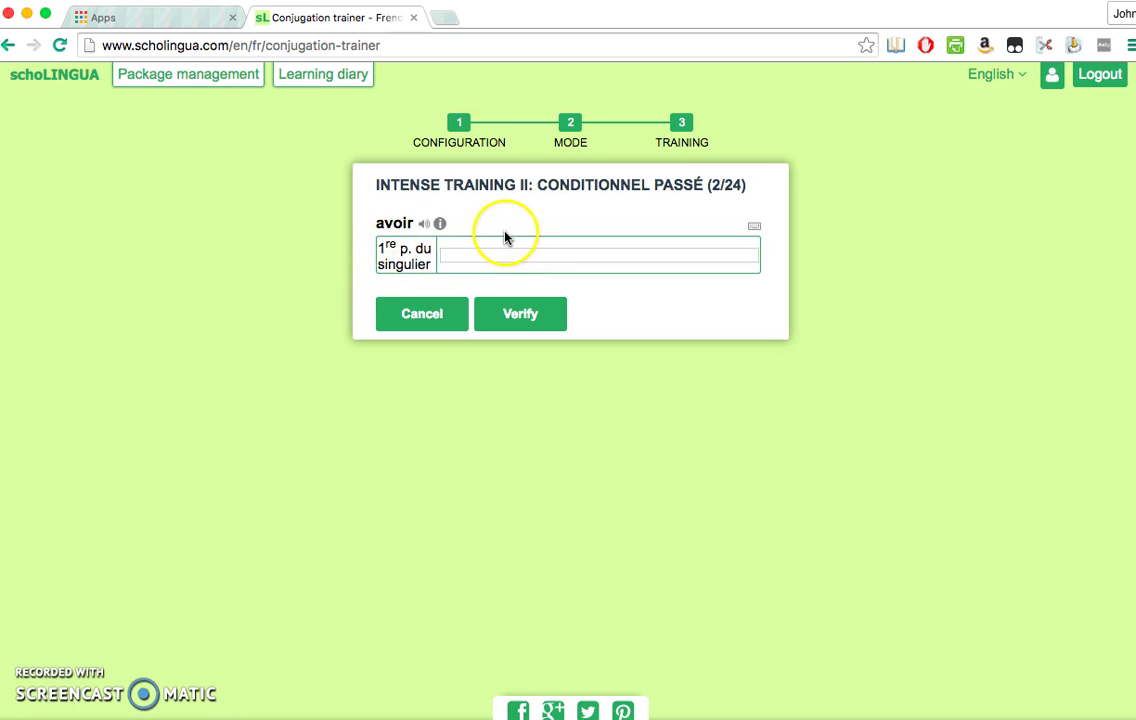
pyautogui.write('aurais avu')
pyautogui.click(522, 316)
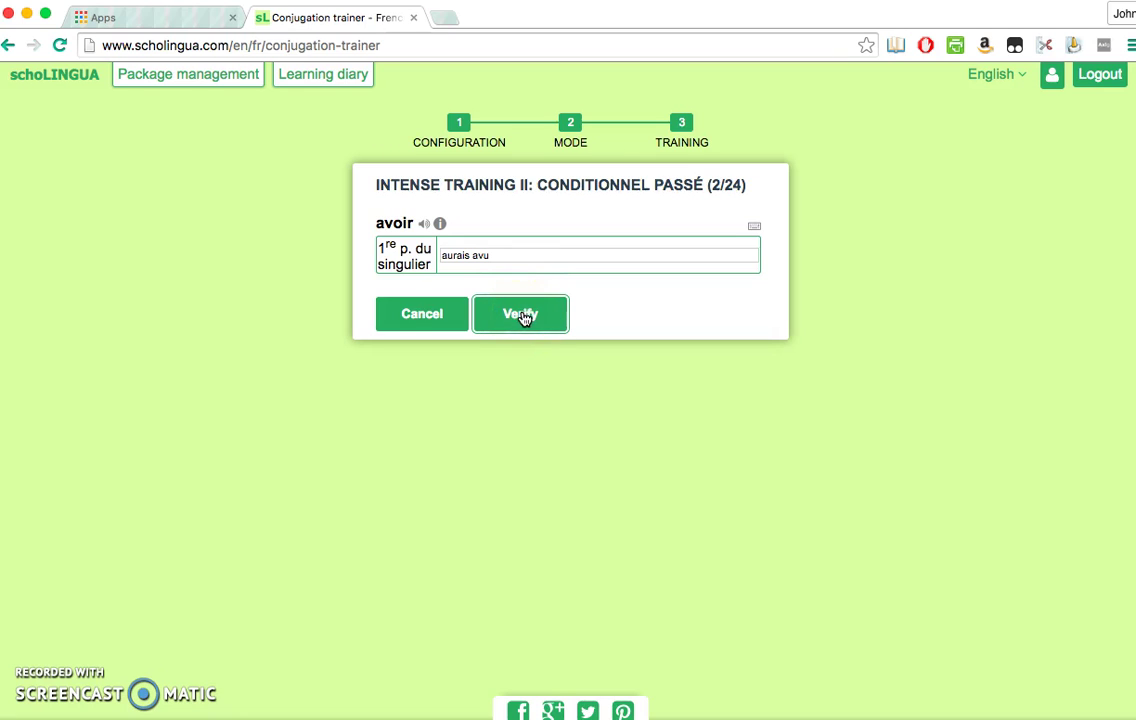
pyautogui.click(522, 316)
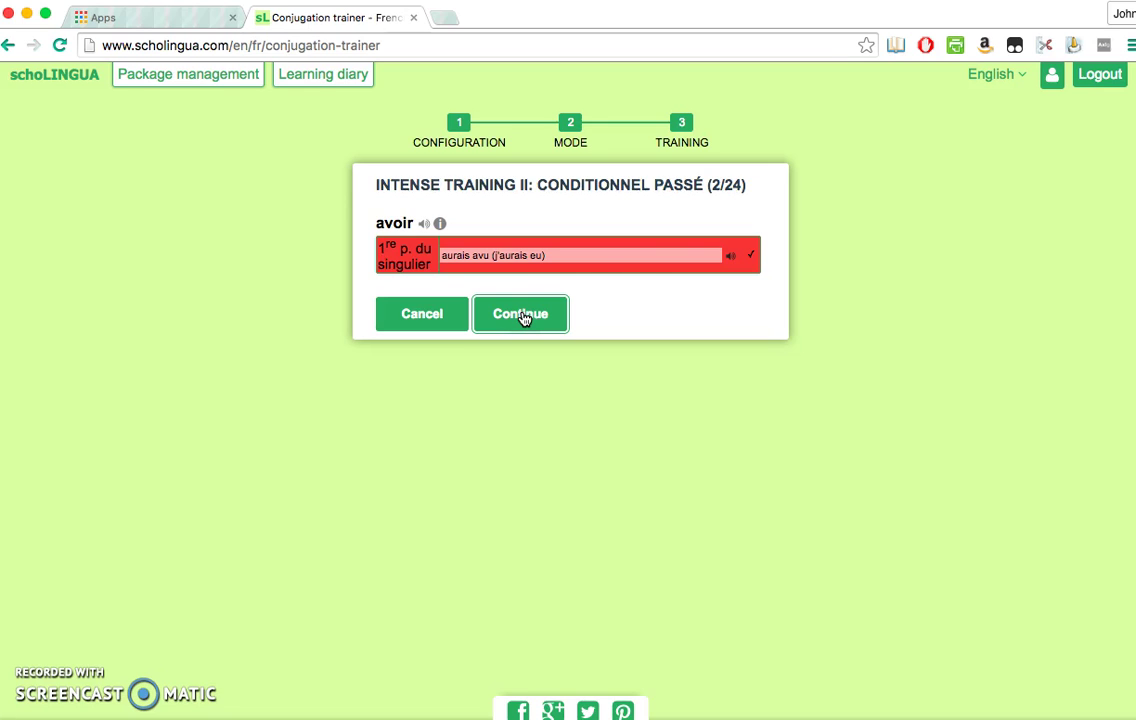
pyautogui.click(731, 257)
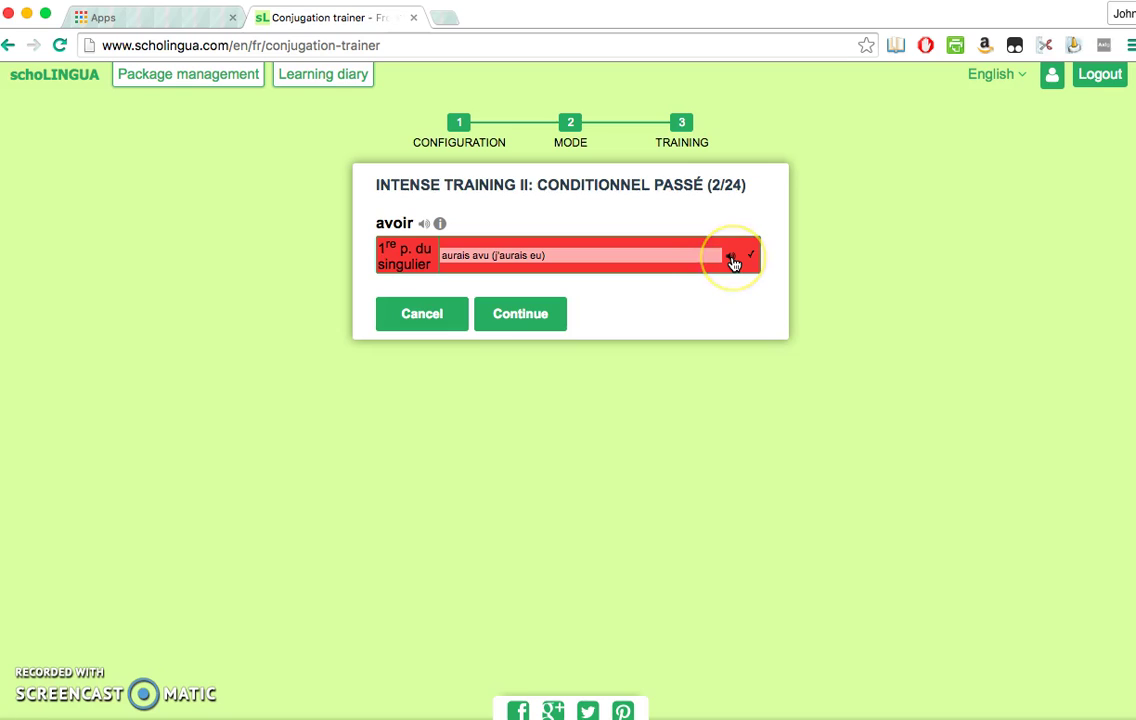
pyautogui.click(515, 315)
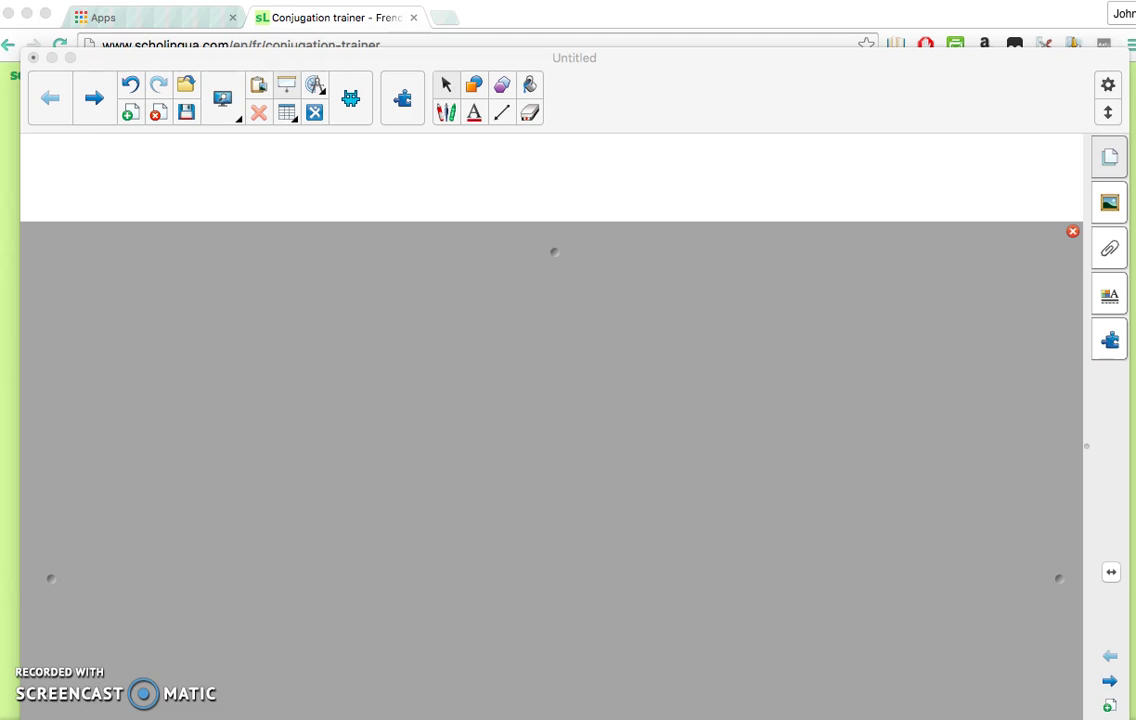
# Step: Switch to SMART Notebook and lower the screen shade to uncover the whole French example sentence
pyautogui.click(550, 251)
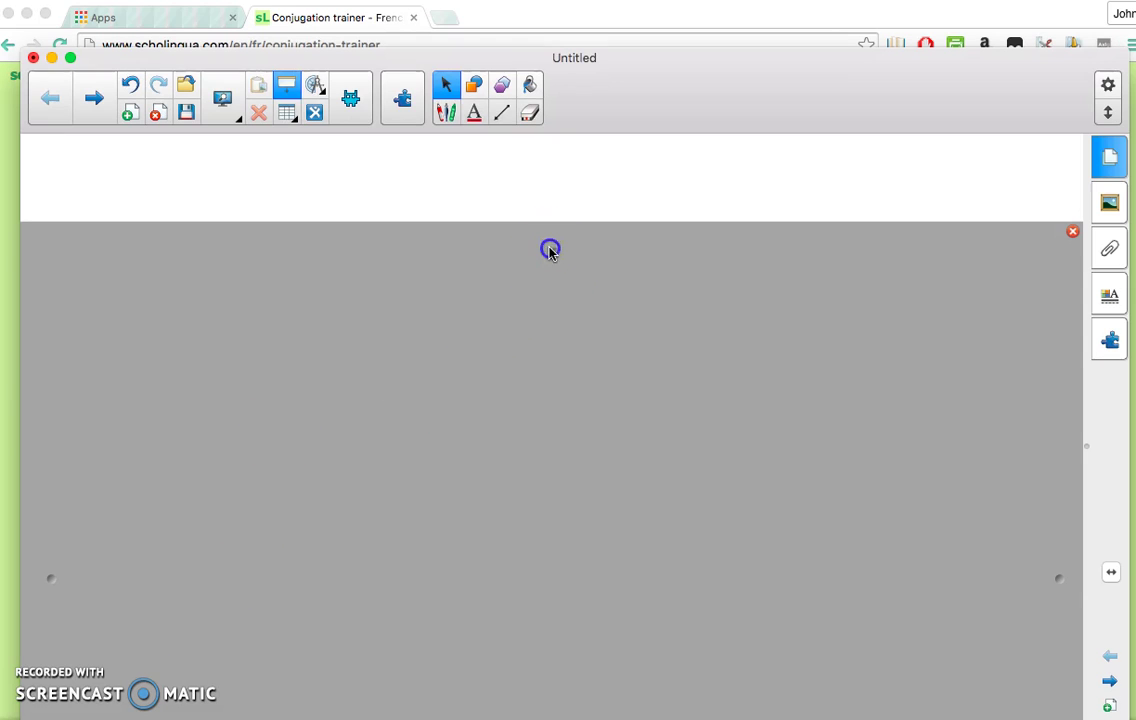
pyautogui.moveTo(550, 251); pyautogui.dragTo(538, 453)
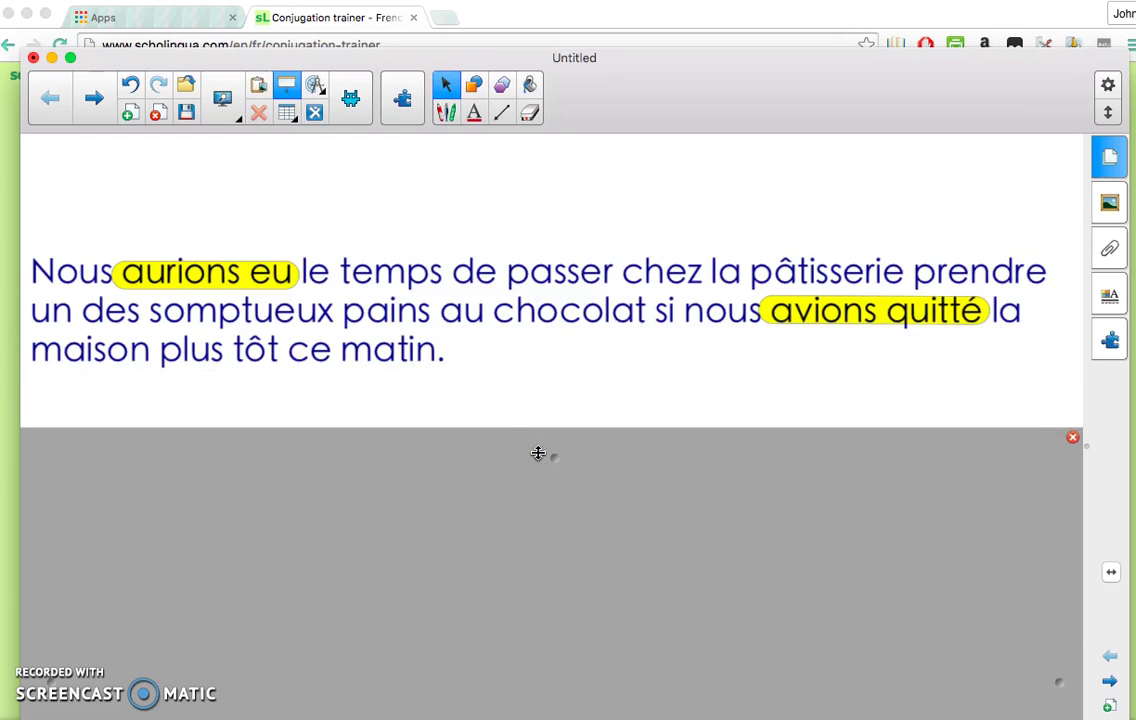